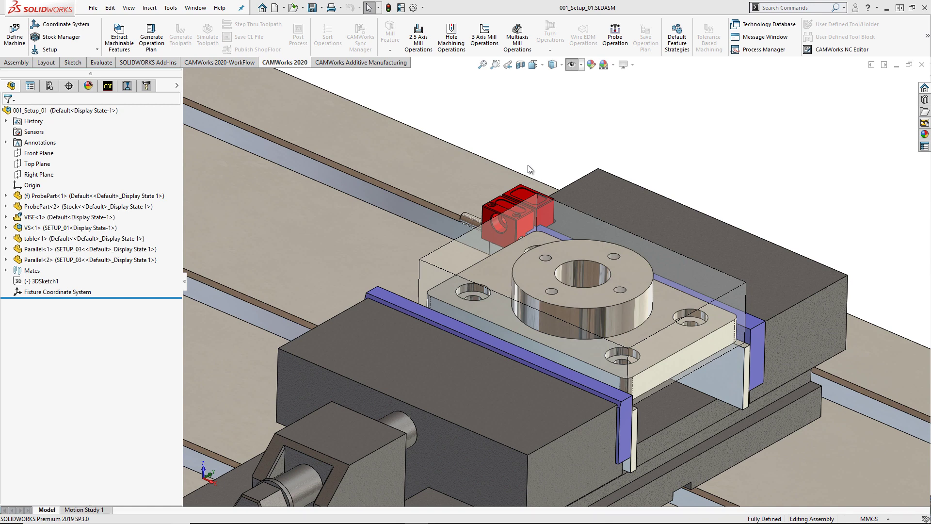
Add a probing operation to Setup1 using the T13 - 4 Probe Tool
left_click(107, 86)
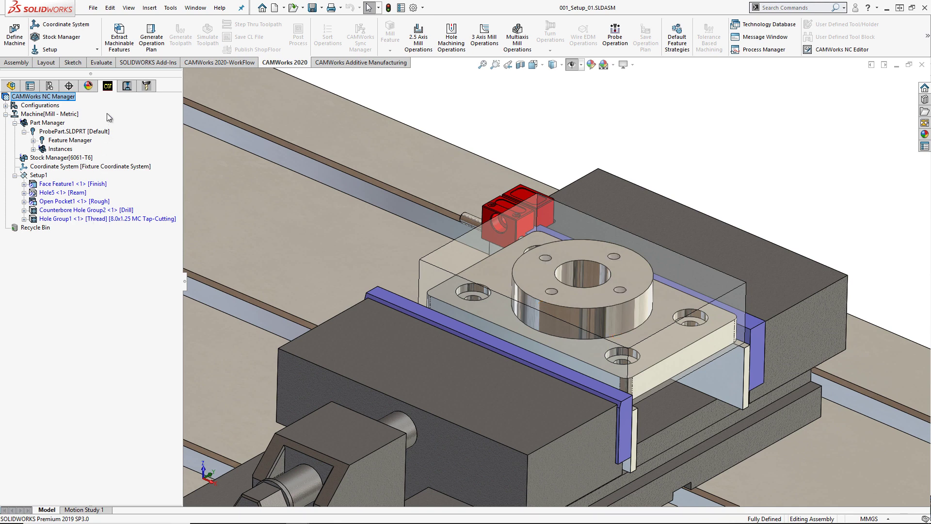
left_click(126, 87)
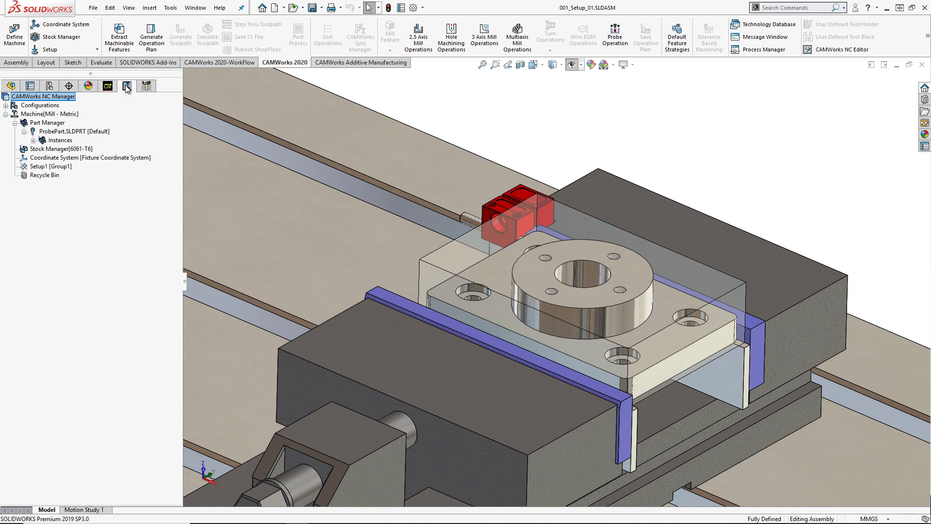
right_click(44, 167)
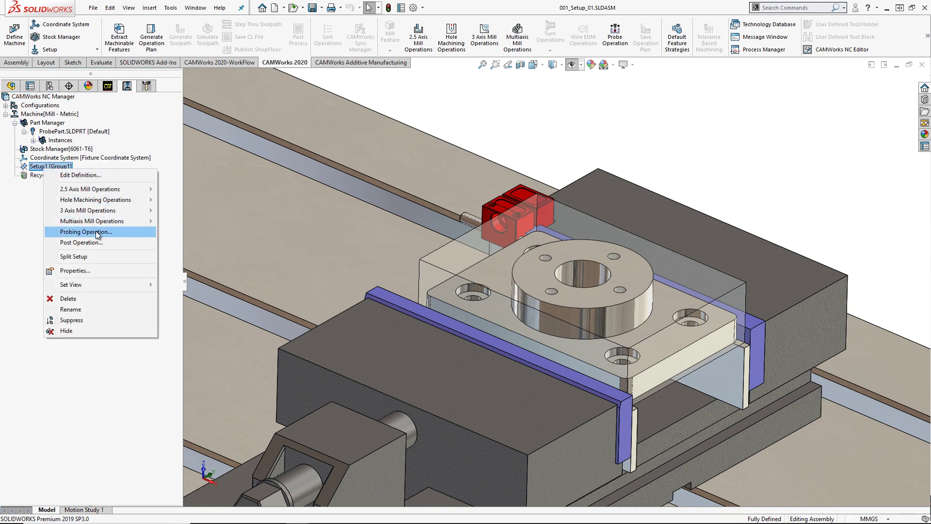
left_click(97, 235)
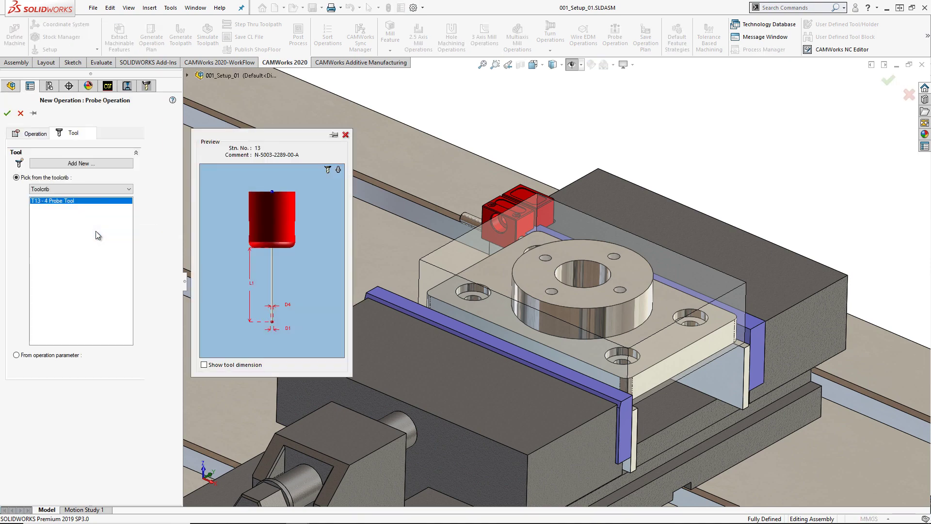
left_click(7, 114)
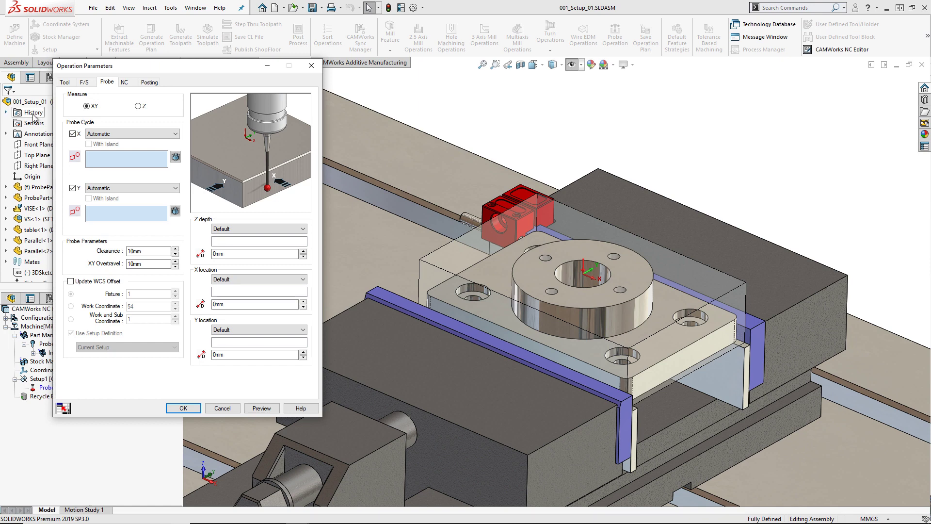
Set the probe operation to measure XY with Web cycles on the stock's +X/-X and +Y/-Y faces
left_click(131, 134)
left_click(150, 155)
left_click(175, 157)
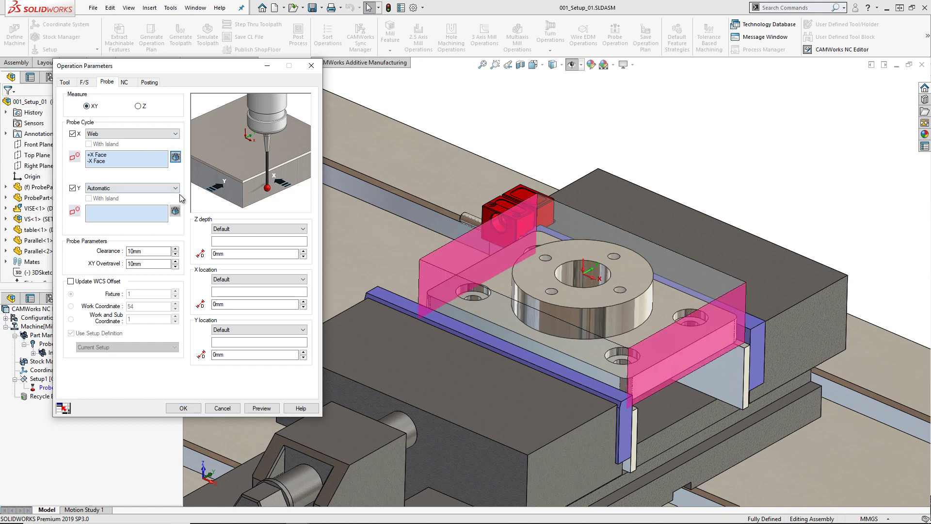
left_click(175, 211)
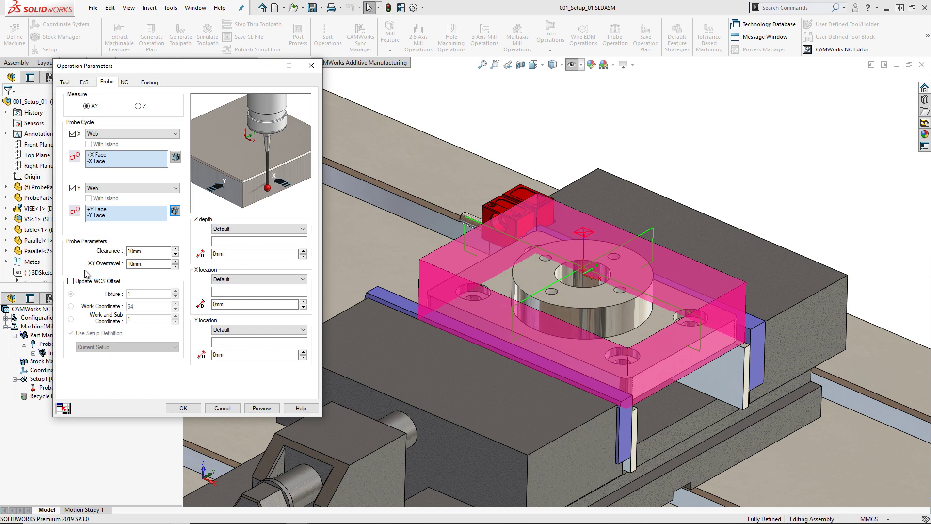
Enable the WCS offset update using the current setup's definition, and accept the probe parameters
left_click(71, 282)
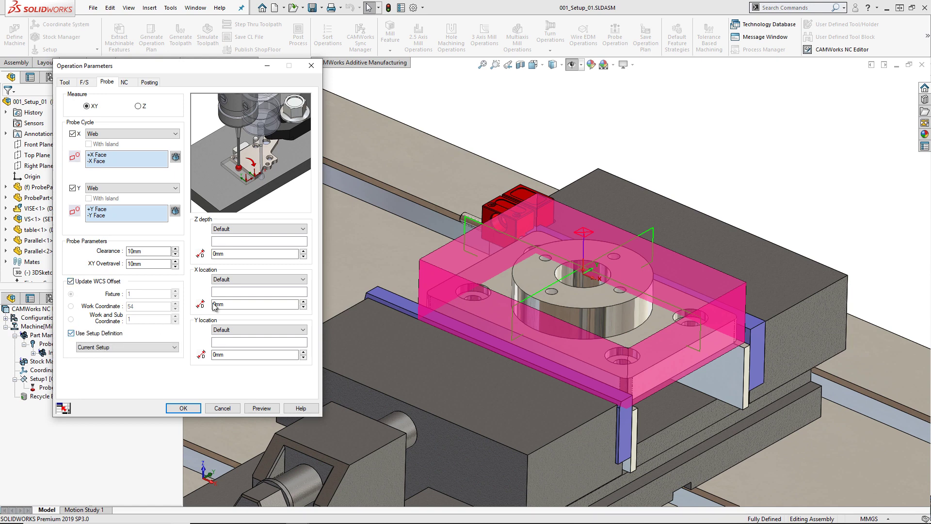
left_click(303, 257)
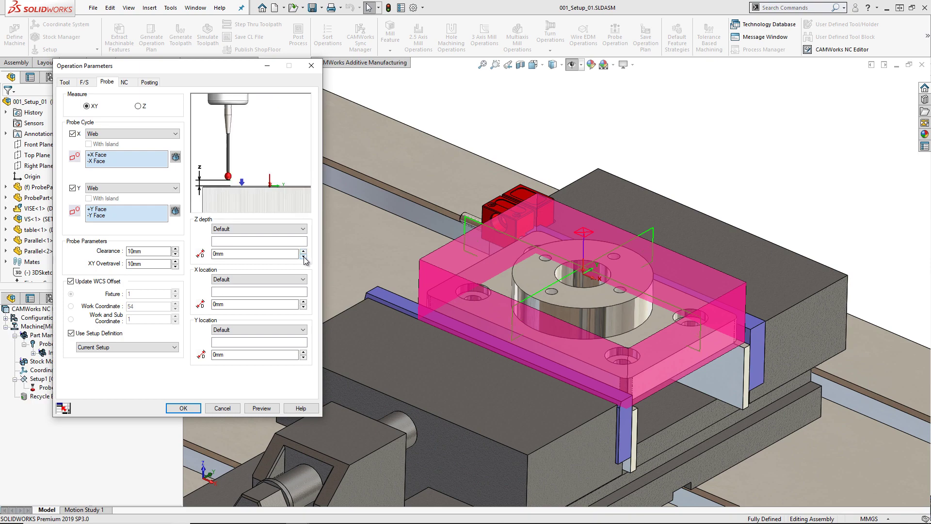
left_click(183, 408)
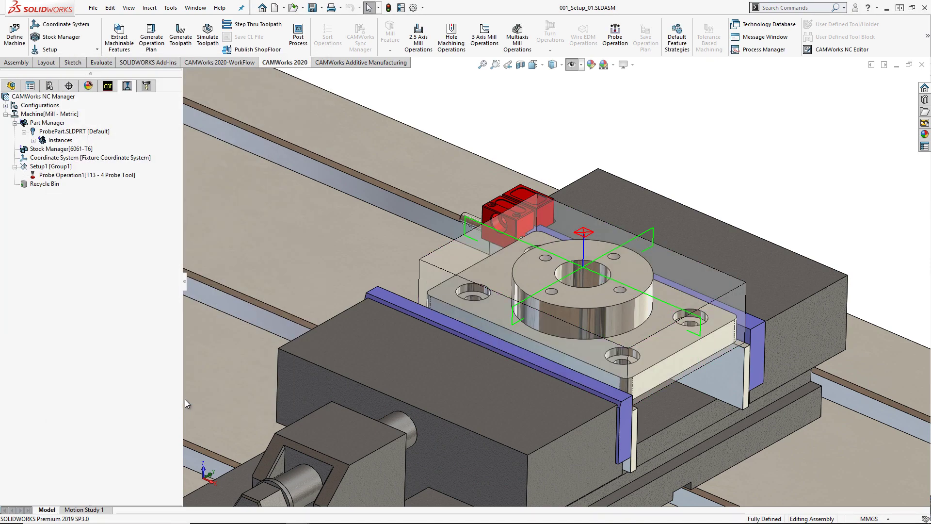
Generate the operation plan for Face Feature1 and the toolpath for its face mill operation
right_click(39, 184)
left_click(83, 205)
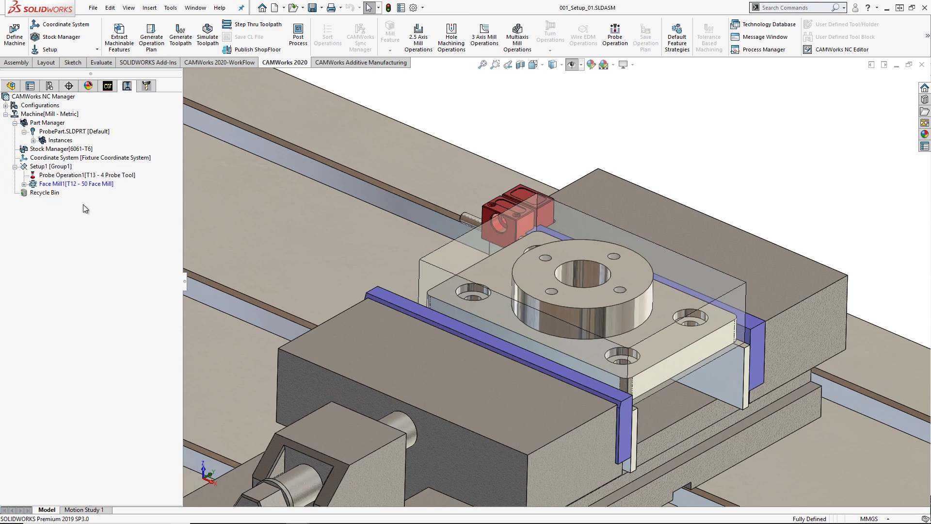
right_click(83, 184)
left_click(108, 204)
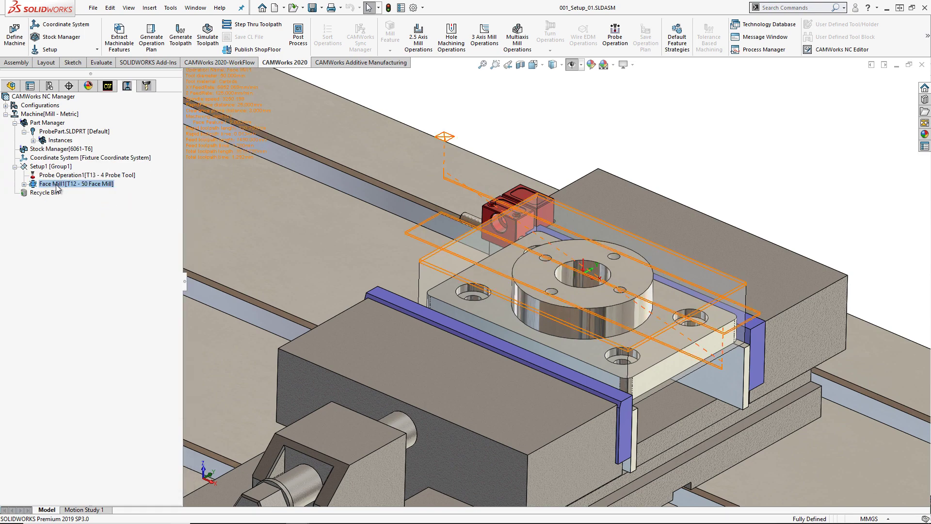
Add a probing operation after Face Mill1 using the T13 - 4 Probe Tool
right_click(39, 183)
left_click(100, 339)
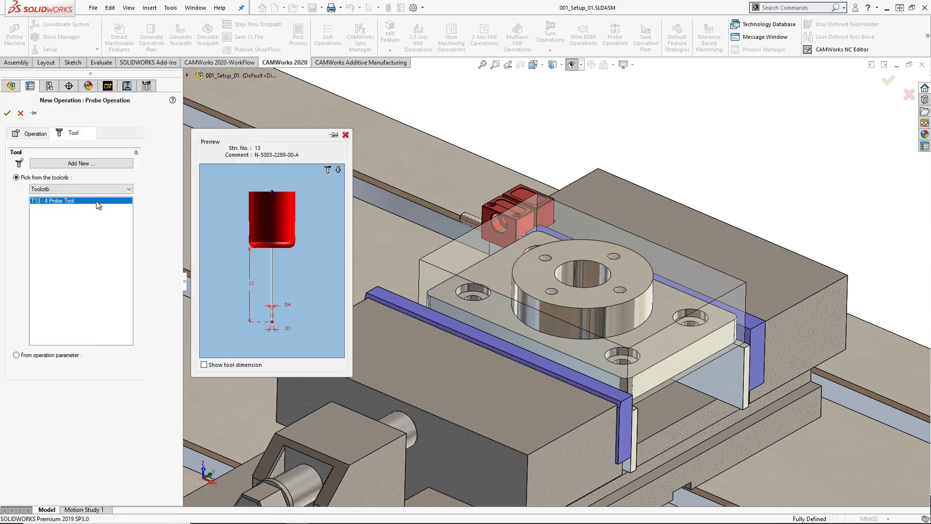
left_click(6, 113)
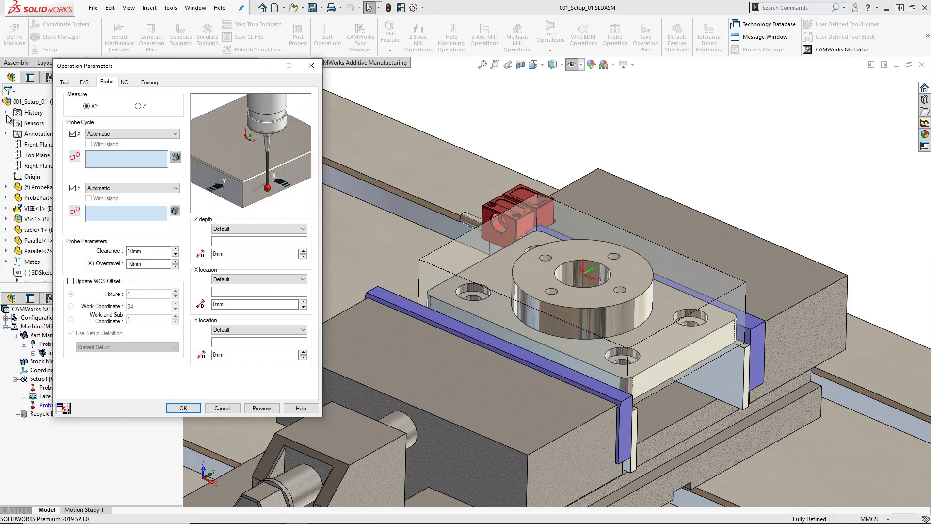
Set the probe to measure Z with a Single Face cycle on the round boss's top face, and accept the parameters
left_click(138, 107)
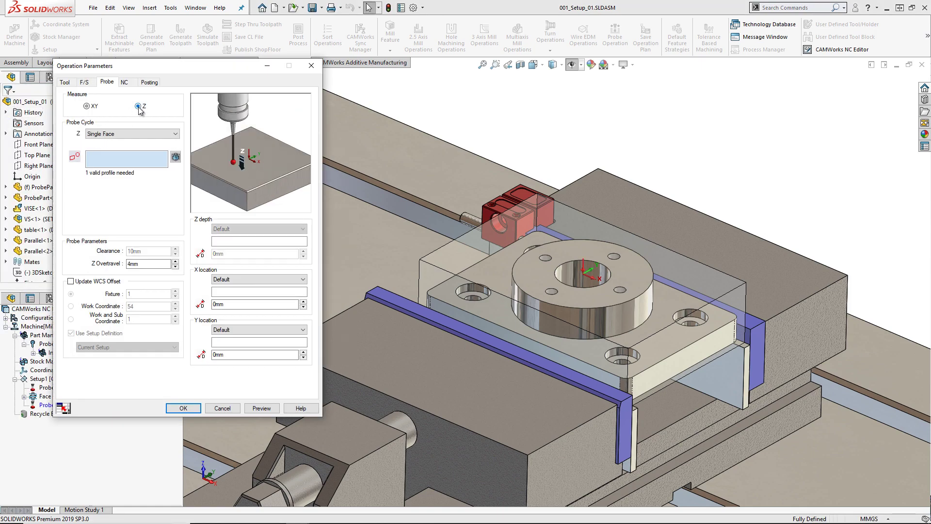
left_click(587, 253)
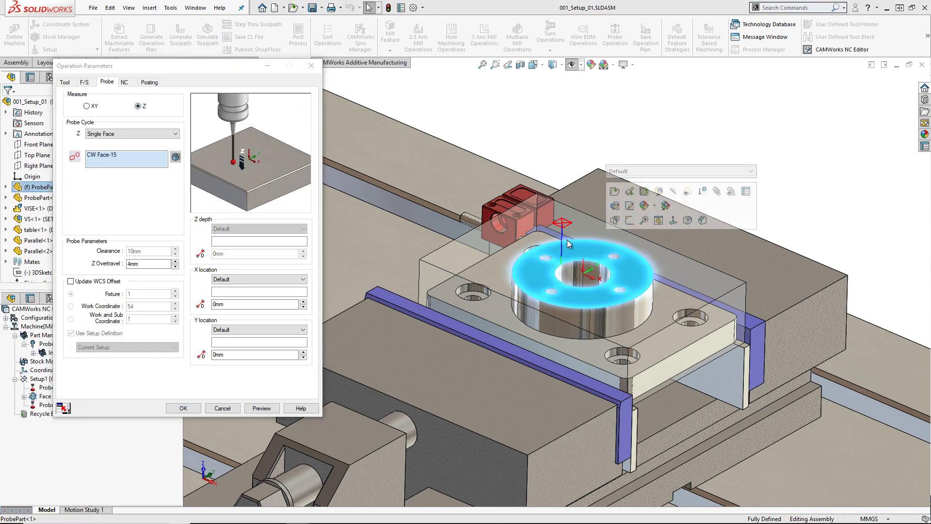
left_click(90, 282)
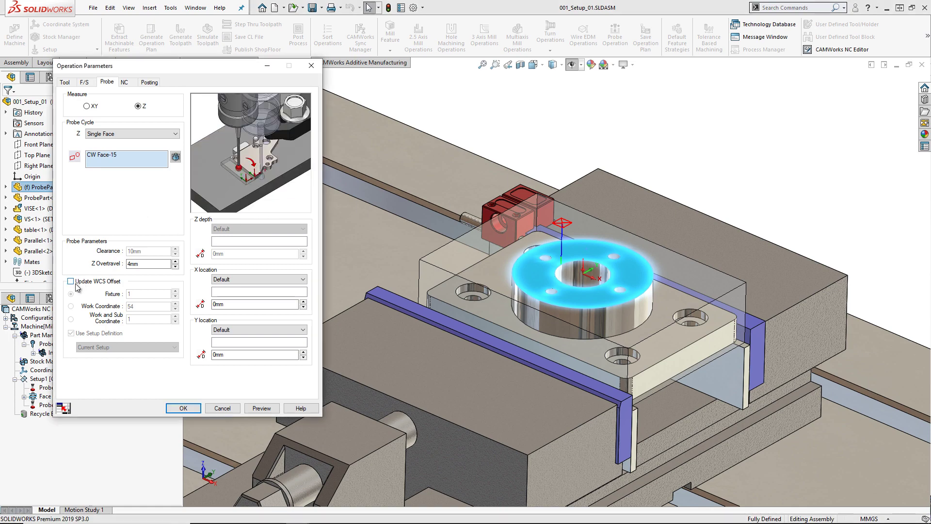
left_click(183, 409)
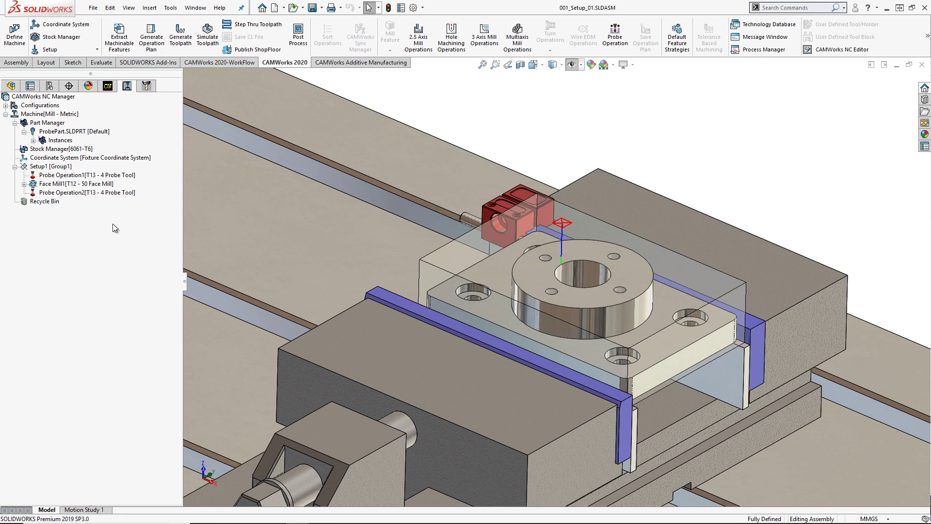
Generate the operation plan for the Hole5 feature
left_click(108, 86)
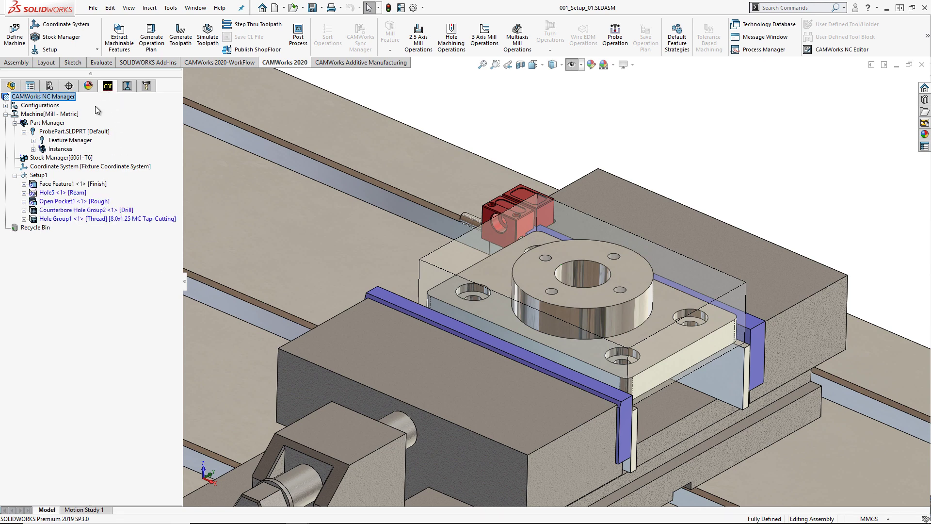
right_click(65, 196)
left_click(78, 214)
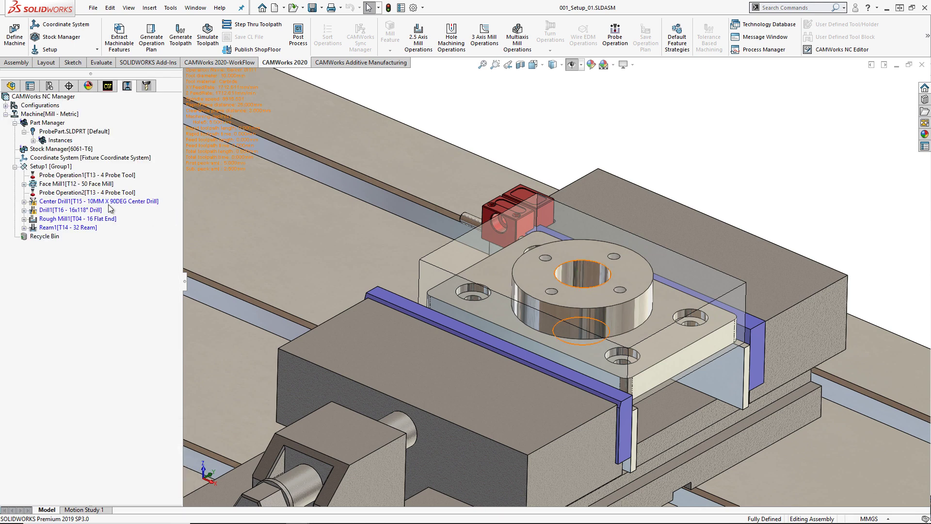
Generate toolpaths for the hole's operations from Center Drill1 through Ream1
left_click(77, 201)
left_click(72, 227, "shift")
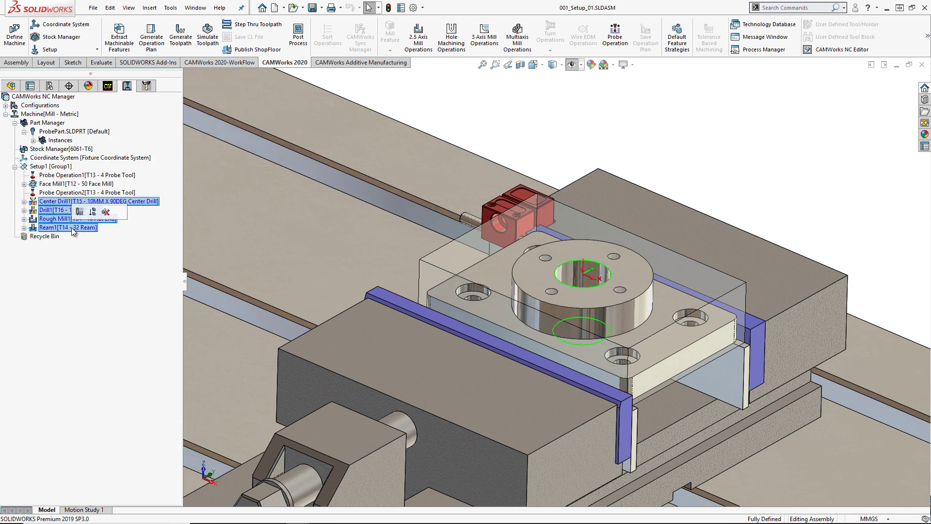
right_click(72, 228)
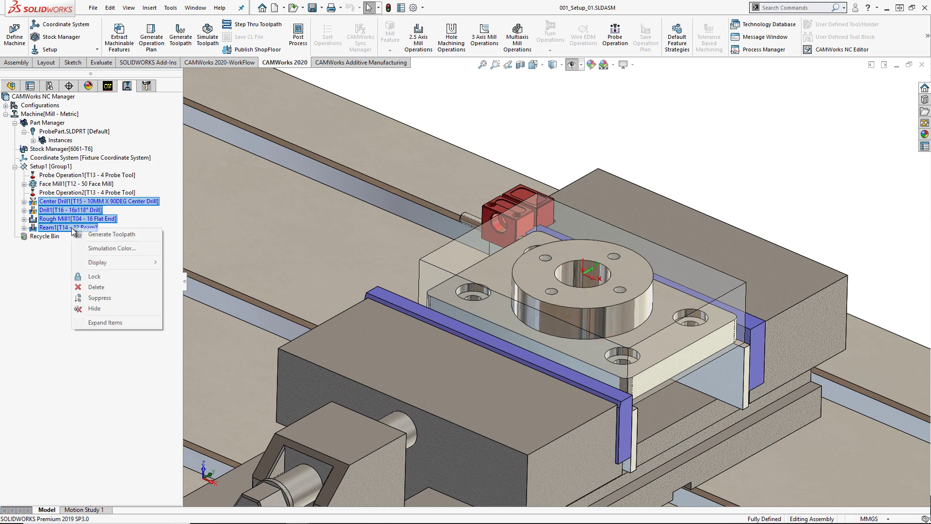
left_click(103, 234)
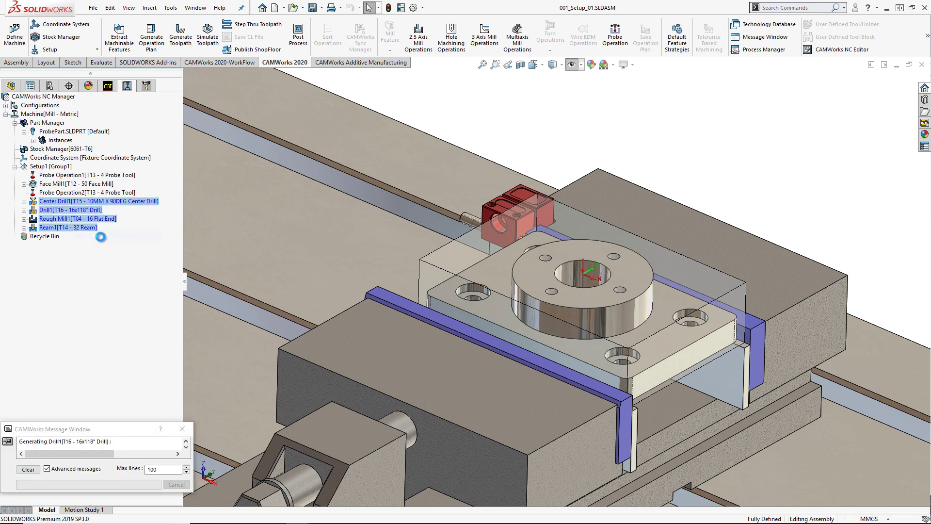
Add a probing operation after Ream1 using the T13 - 4 Probe Tool
right_click(71, 228)
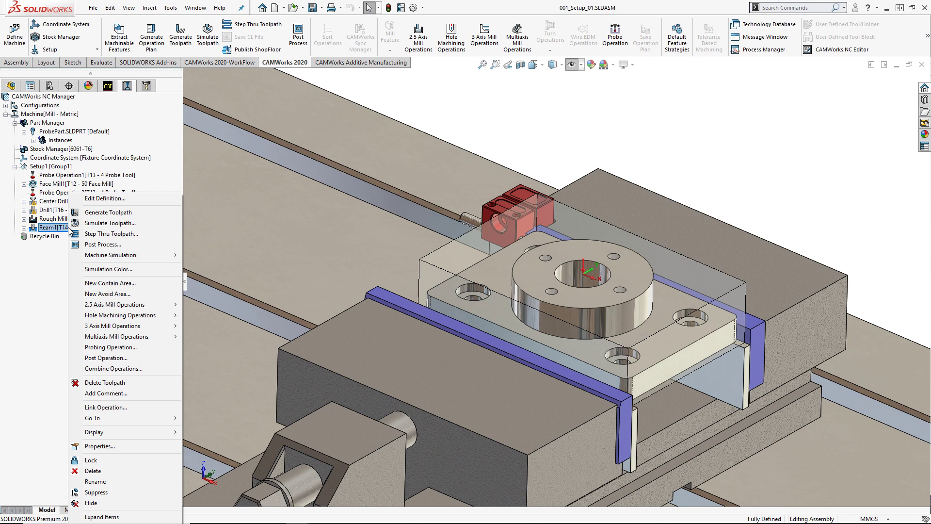
left_click(107, 348)
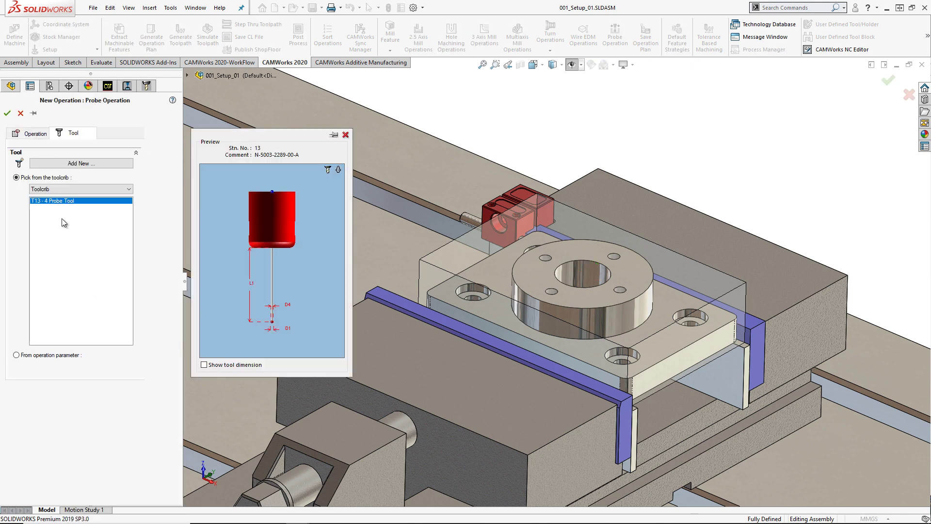
left_click(8, 113)
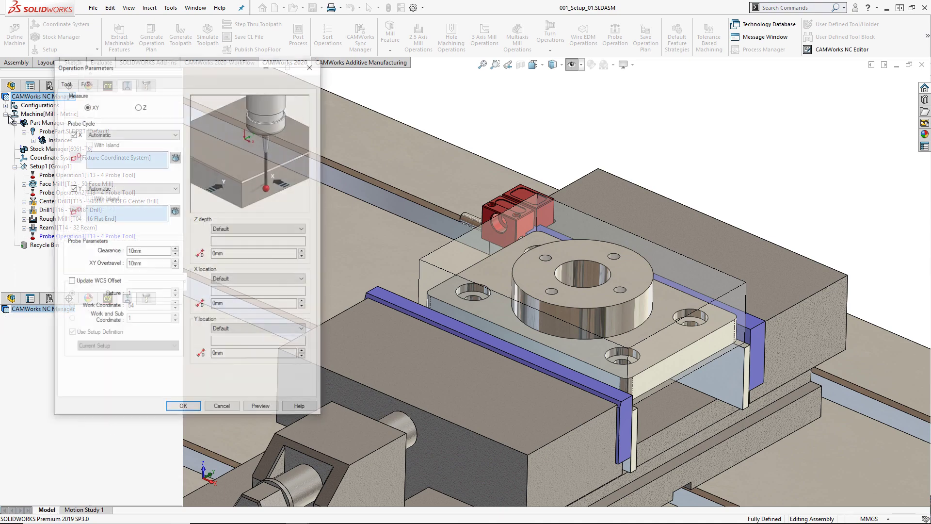
Probe the boss's central hole in XY with the Bore cycle, enable the WCS offset update, and accept the parameters
left_click(577, 277)
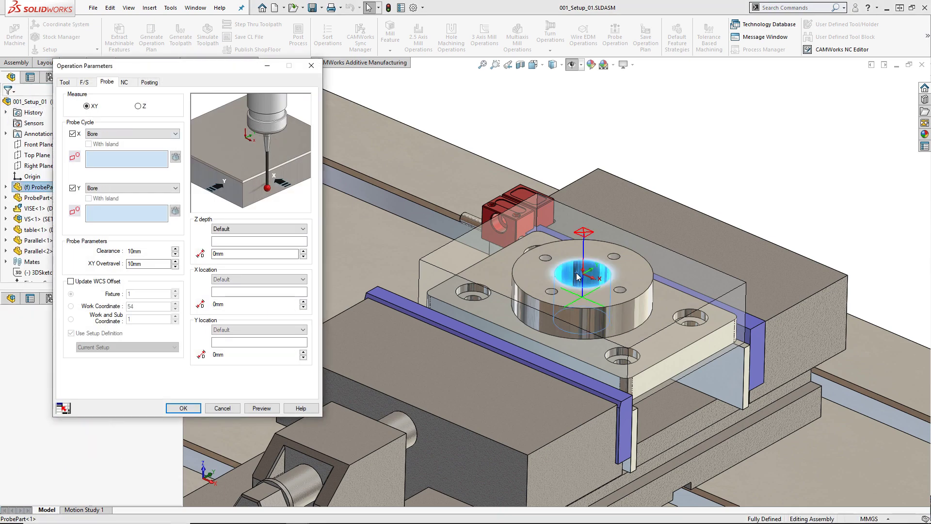
left_click(71, 281)
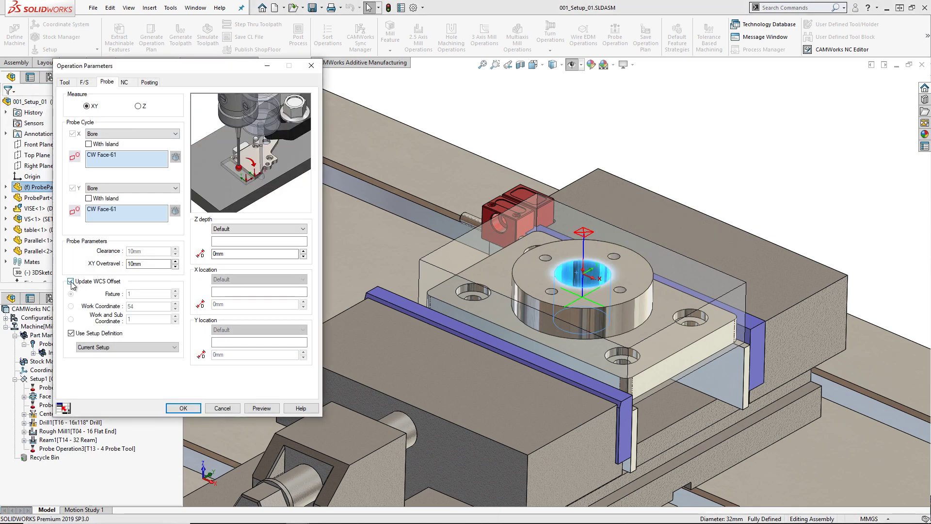
left_click(183, 407)
Generate operation plans for Open Pocket1, Counterbore Hole Group2 and Hole Group1
left_click(107, 86)
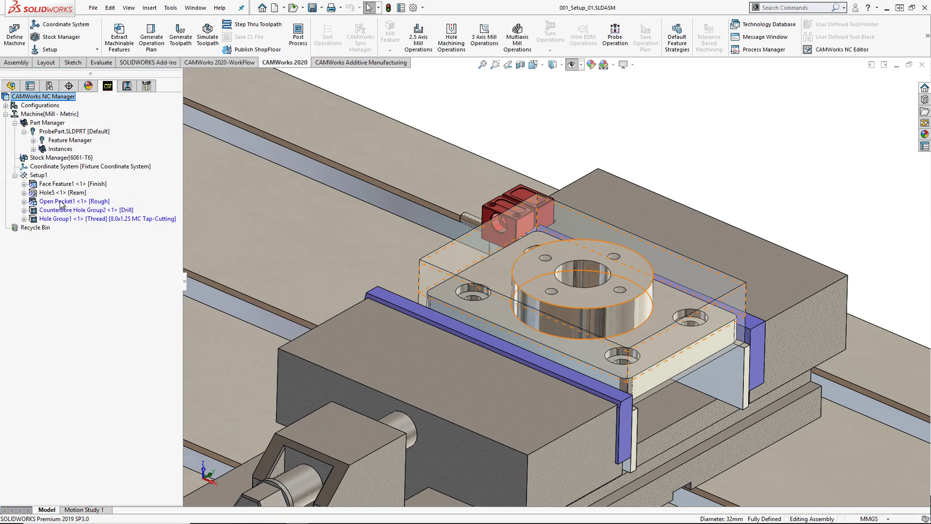
left_click(68, 208)
left_click(68, 226, "shift")
right_click(54, 224)
left_click(84, 240)
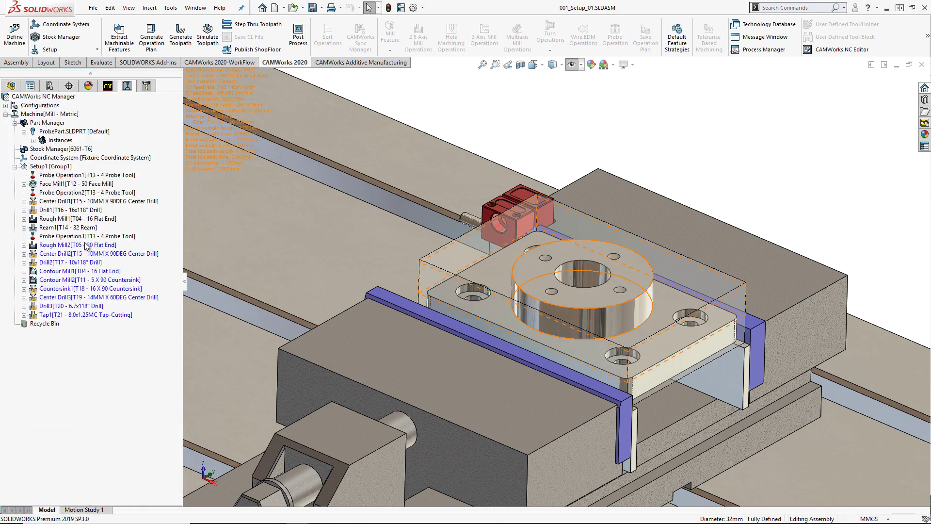
Generate toolpaths for all new operations from Rough Mill2 through Tap1
left_click(63, 245)
left_click(57, 315, "shift")
right_click(57, 315)
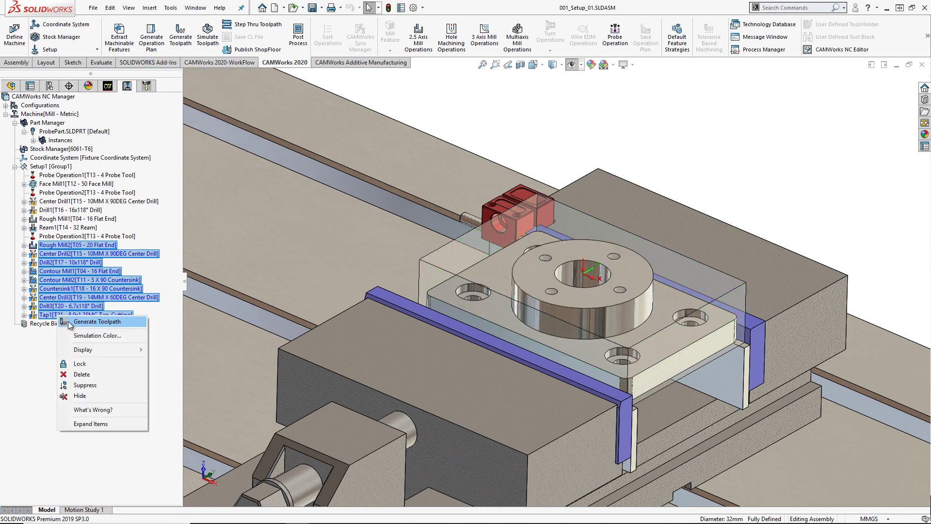
left_click(82, 324)
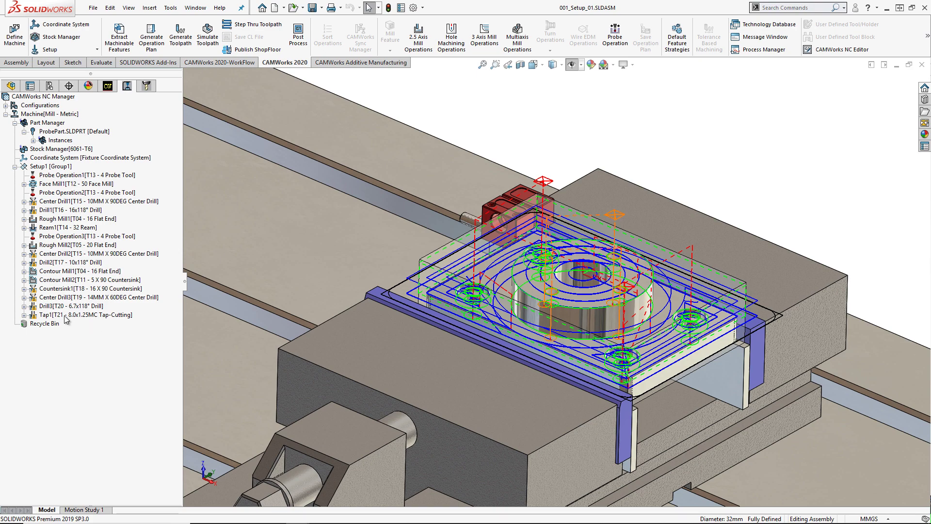
Add a probing operation after Tap1 that measures a small hole on the boss in XY with the Bore cycle
right_click(66, 315)
mouse_move(91, 314)
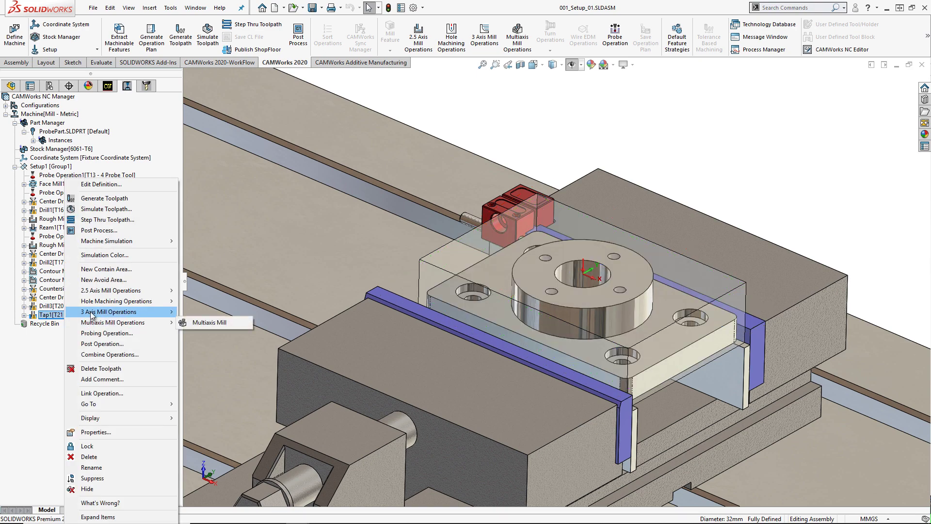
left_click(107, 334)
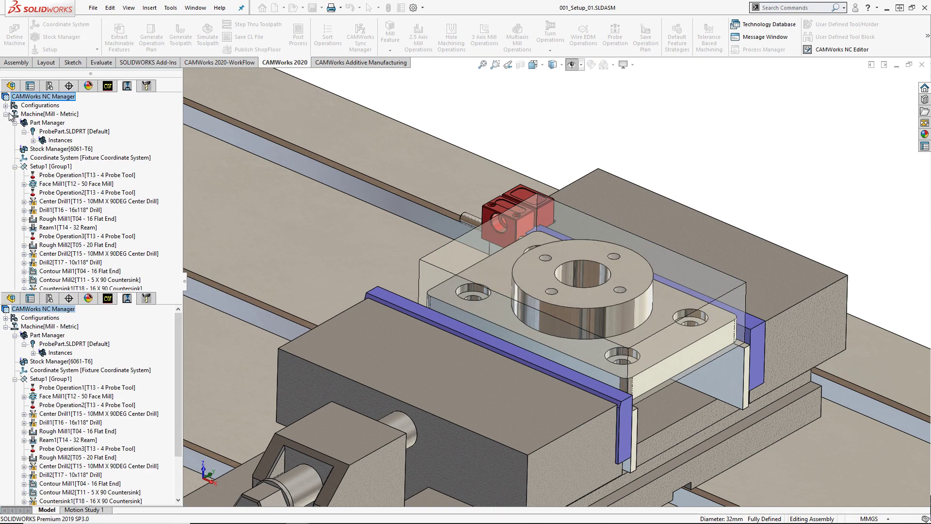
left_click(546, 261)
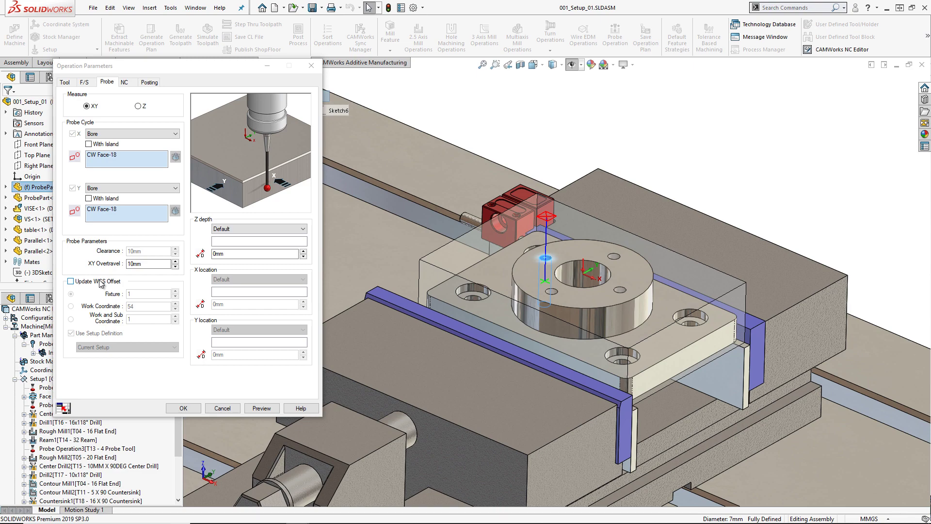
left_click(183, 408)
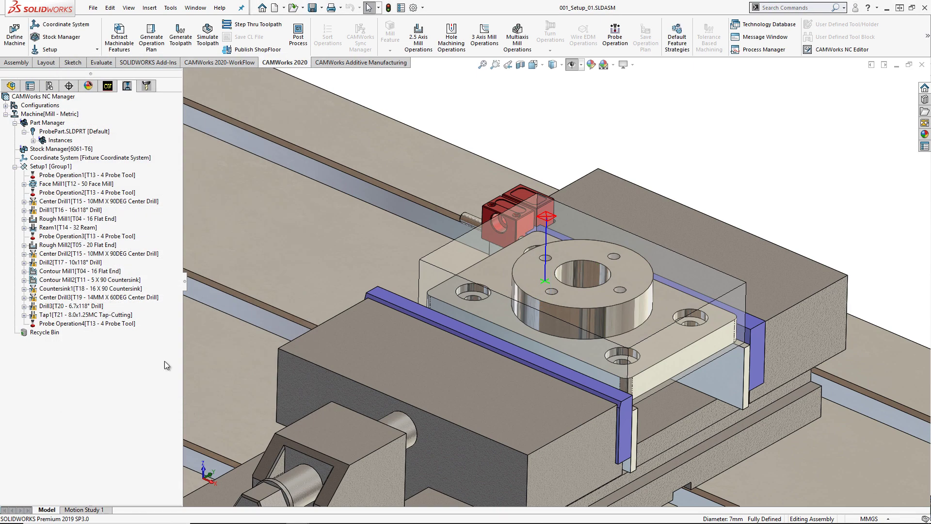
Make three copies of Probe Operation4 and assign each one to a different remaining small hole on the boss
left_click(82, 323)
left_click_drag(82, 325, 88, 317, "ctrl")
double_click(73, 323)
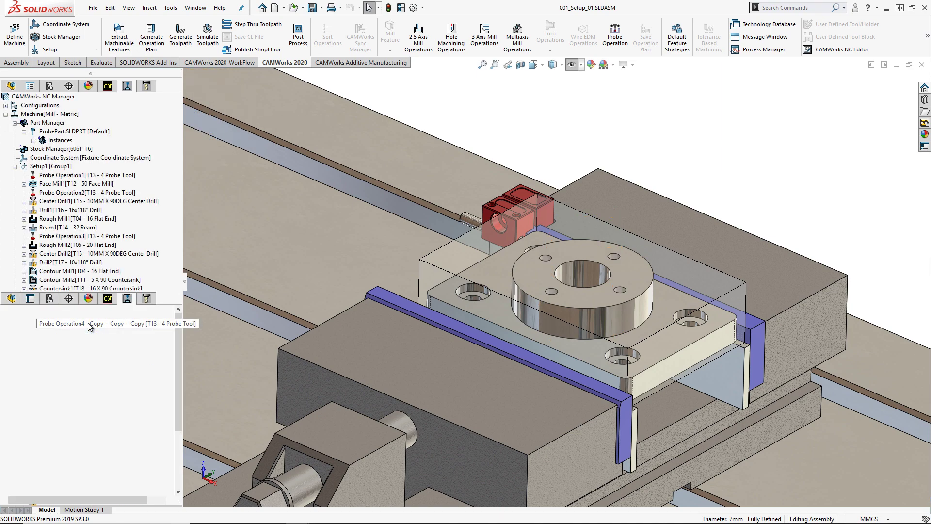
left_click(183, 408)
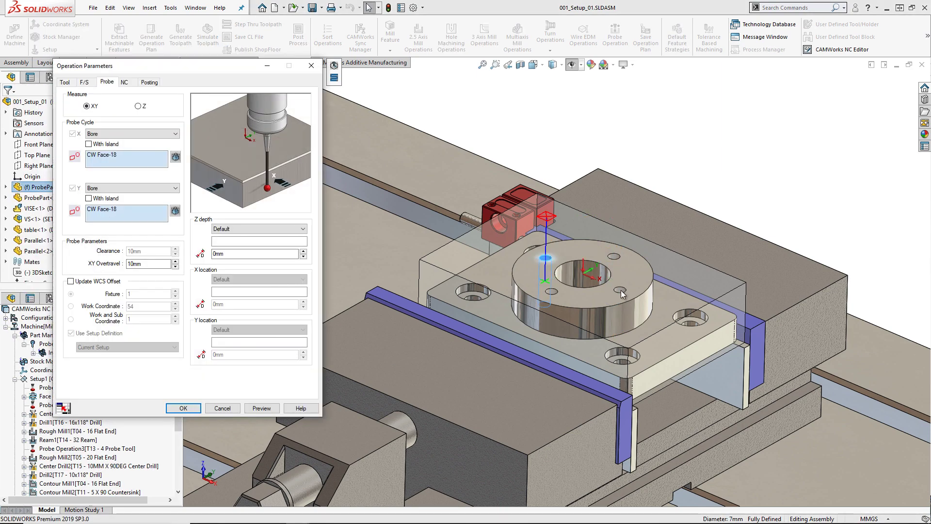
left_click(183, 408)
double_click(115, 342)
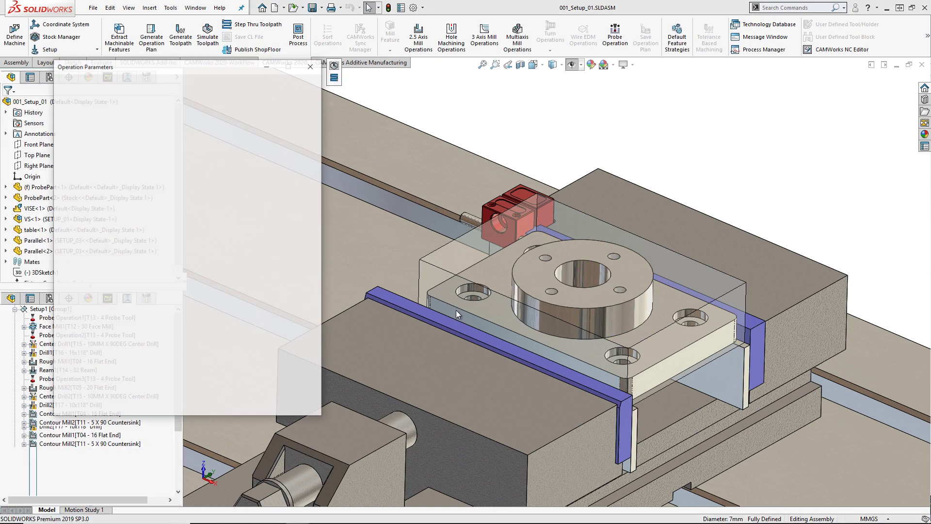
left_click(183, 408)
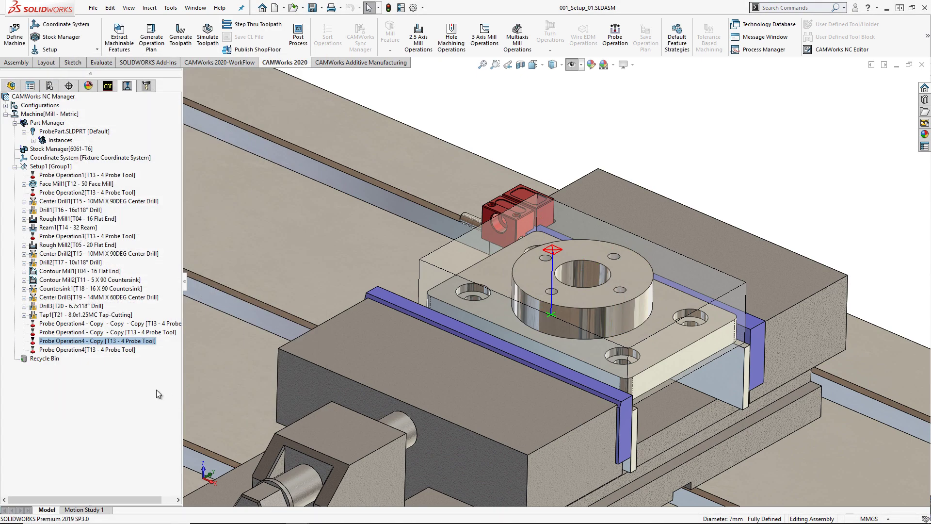
Move Probe Operation4 and its three copies together between Drill3 and Tap1
left_click(73, 324)
left_click(68, 348, "shift")
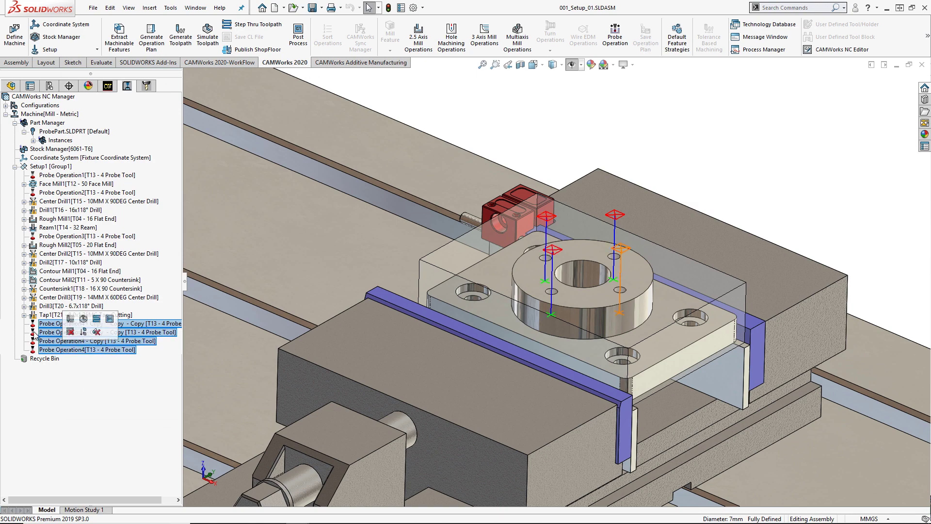
left_click_drag(69, 349, 61, 313)
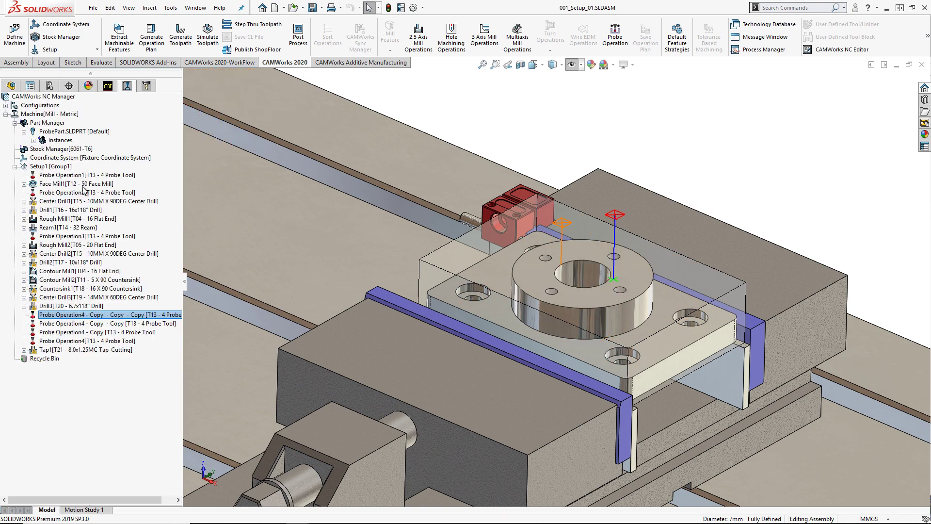
Simulate the toolpaths of all Setup1 operations, playing through the probing, milling and hole-machining sequence
right_click(48, 166)
left_click(60, 194)
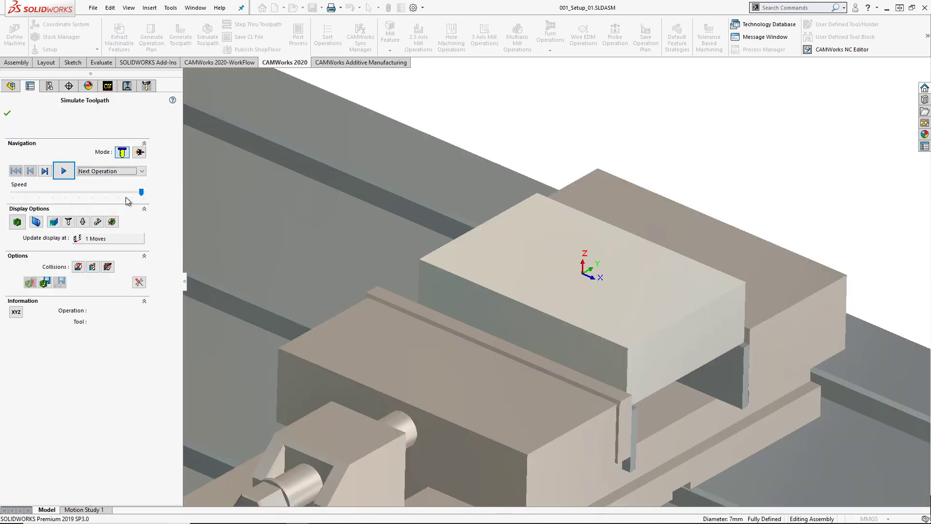
left_click(63, 171)
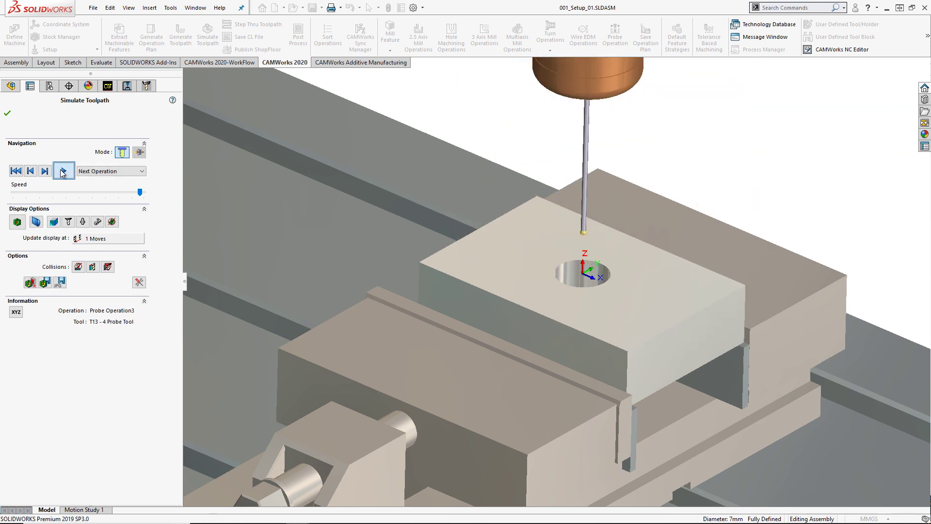
left_click(63, 171)
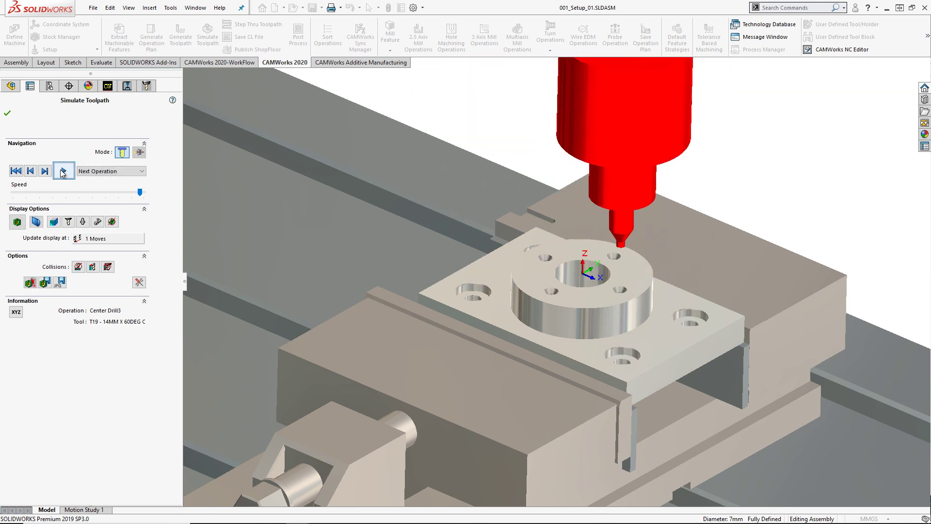
left_click(62, 172)
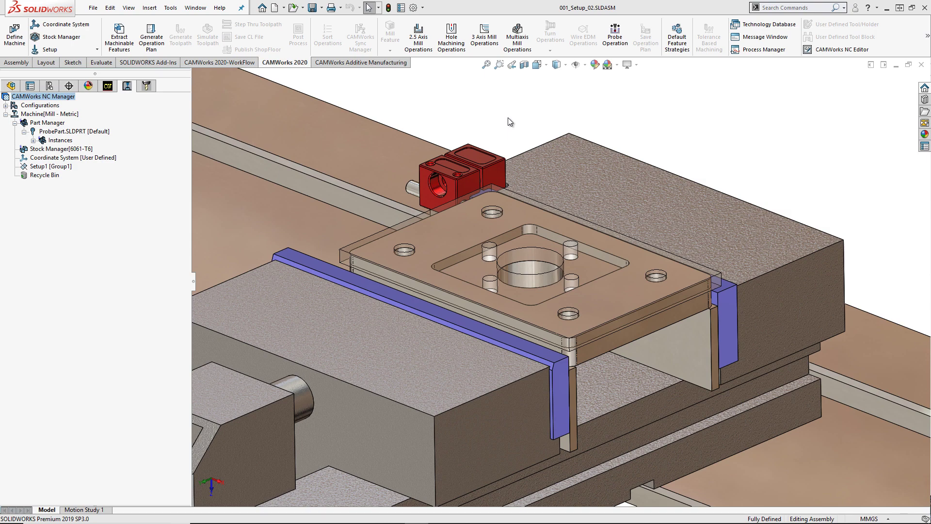
Add a probing operation to Setup1 of 001_Setup_02, measuring the central bore in XY with the Bore cycle and updating the WCS offset
right_click(61, 167)
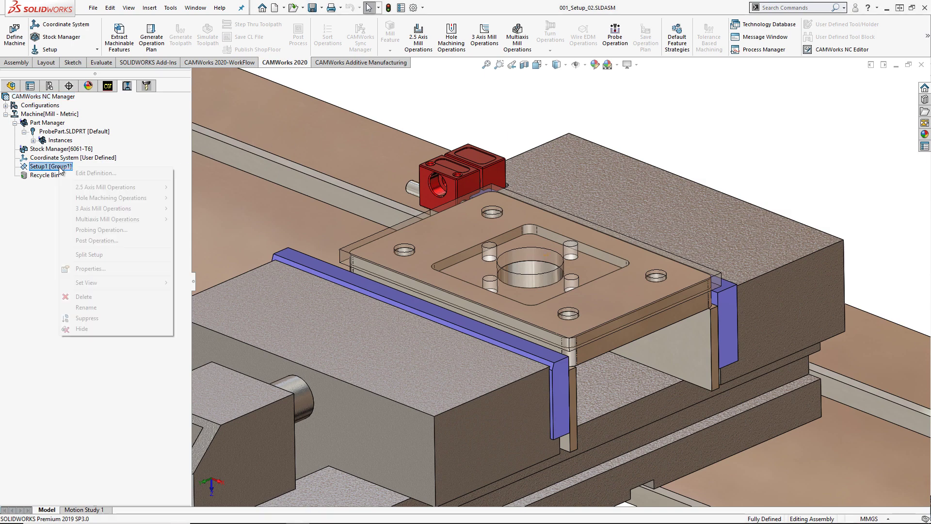
left_click(90, 230)
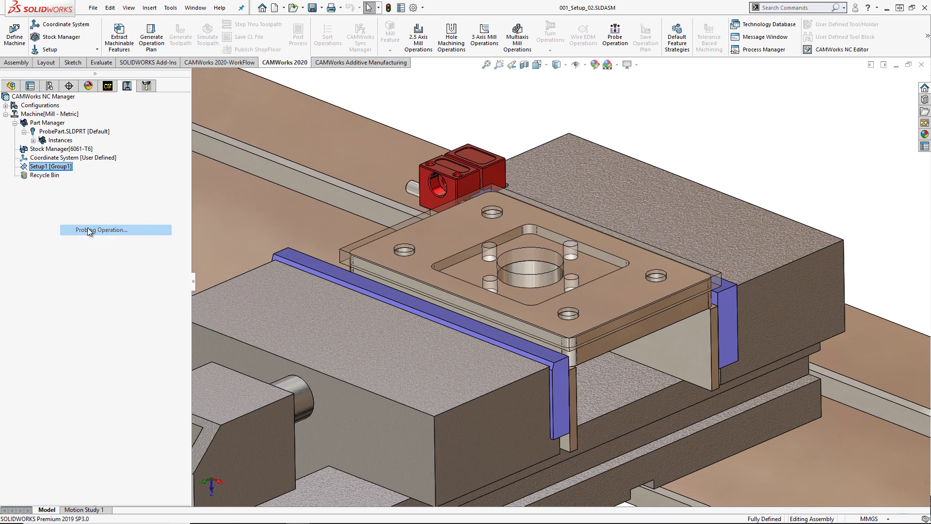
left_click(9, 118)
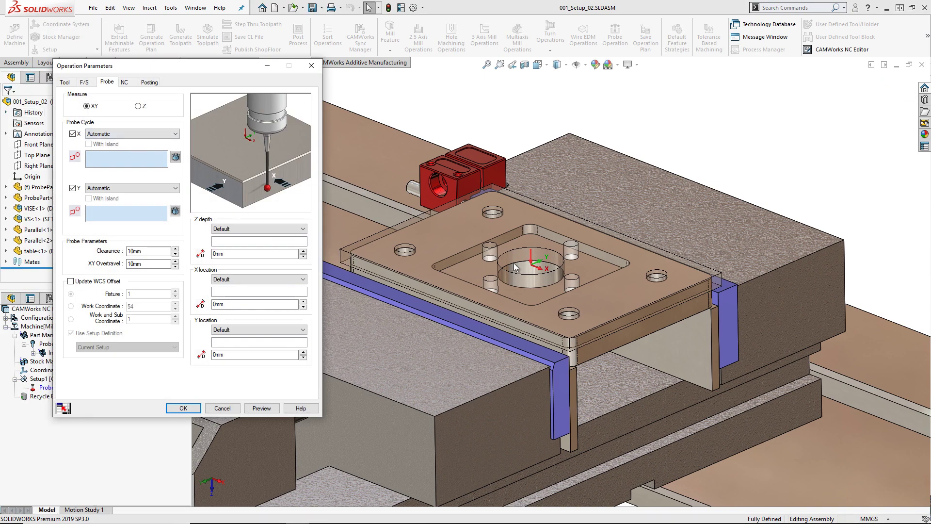
left_click(531, 273)
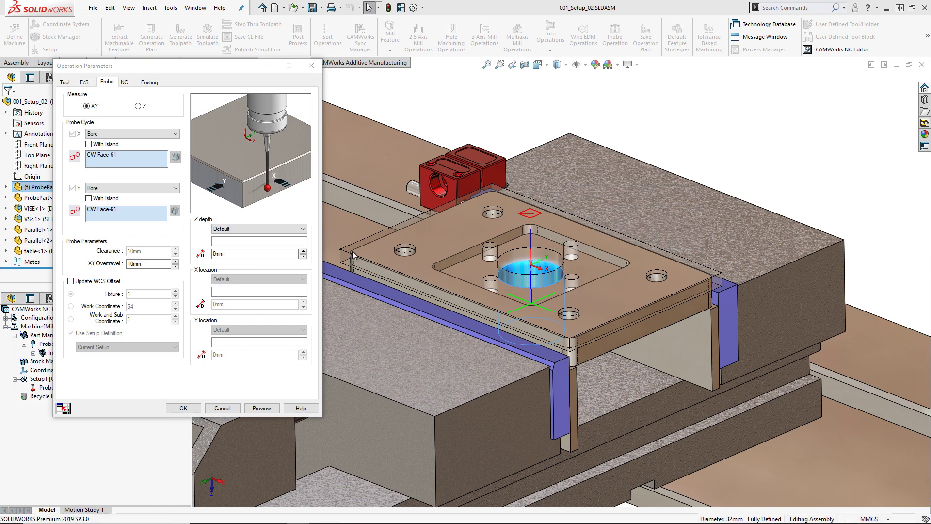
left_click(71, 281)
left_click(183, 408)
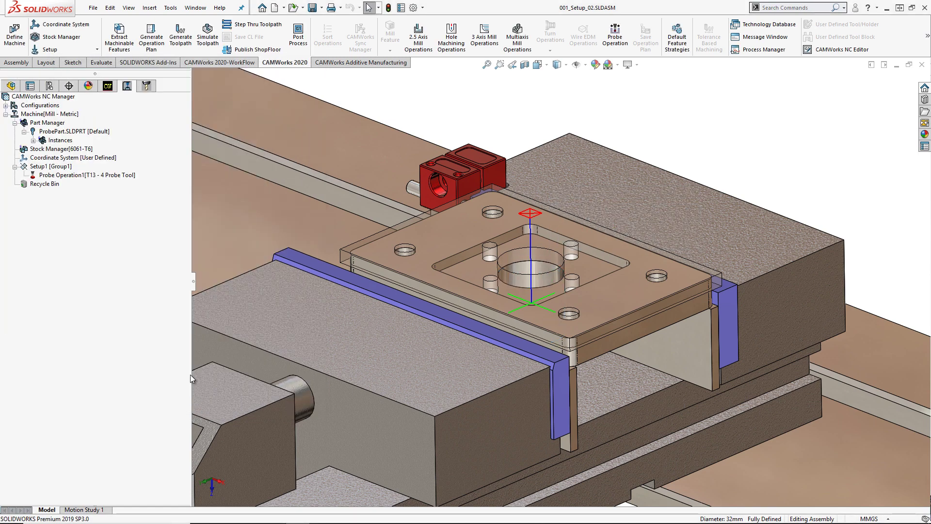
Generate the Face Mill1 toolpath and add a probing operation after it using the T13 - 4 Probe Tool
right_click(64, 185)
left_click(83, 206)
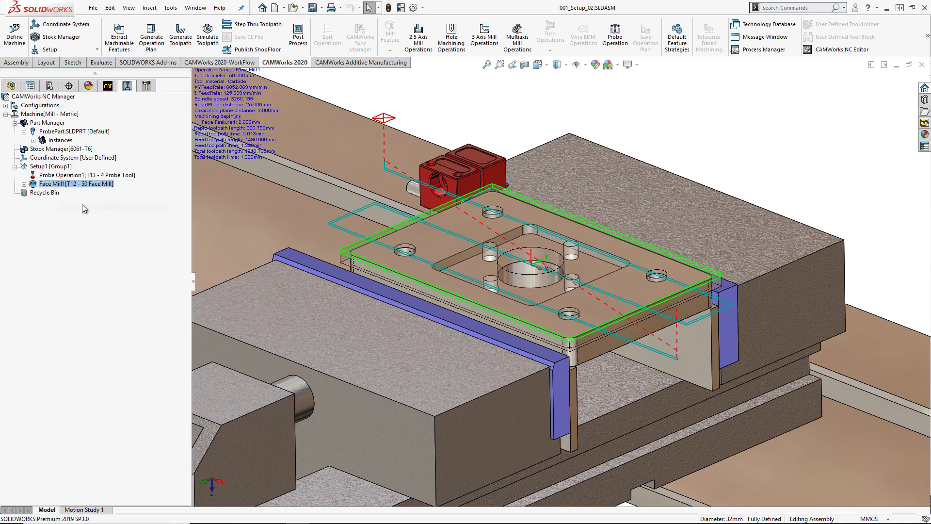
right_click(60, 184)
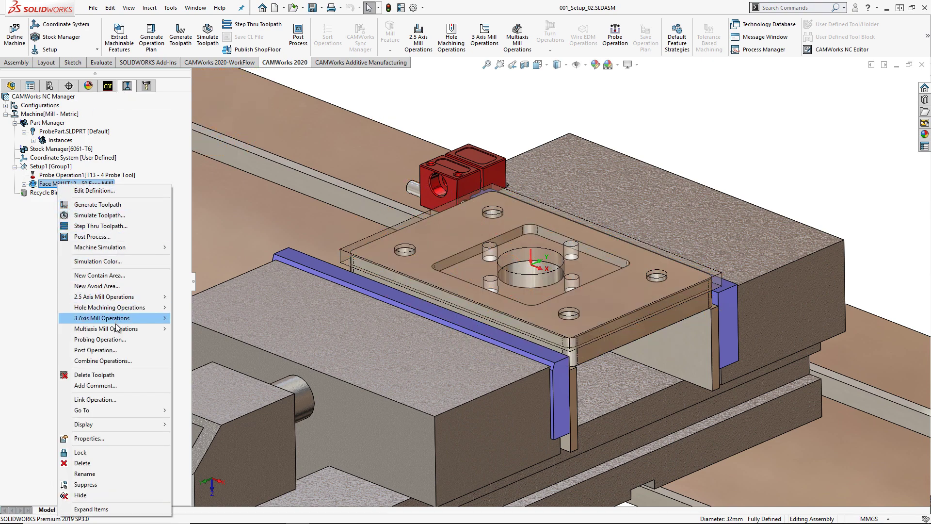
left_click(119, 340)
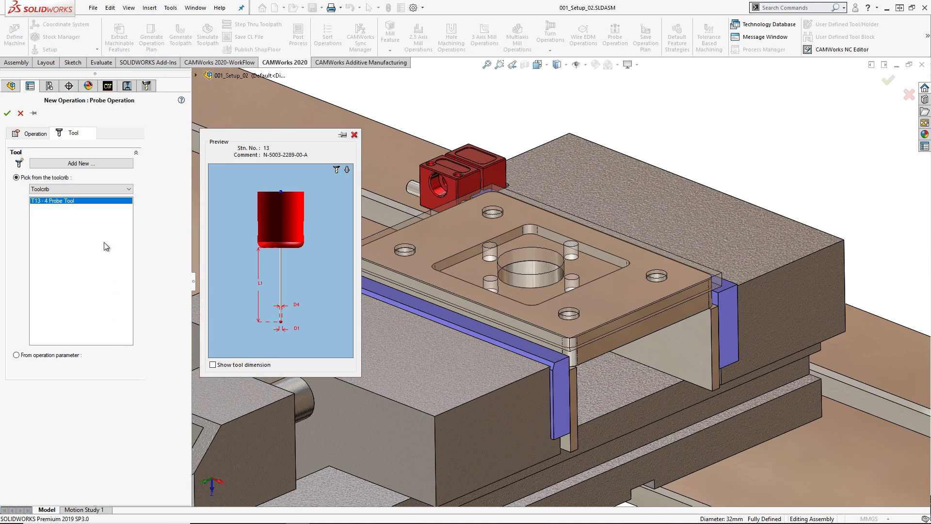
left_click(9, 111)
Set the probe to measure the plate's top face in Z with the Single Face cycle and accept the parameters
left_click(132, 133)
left_click(126, 148)
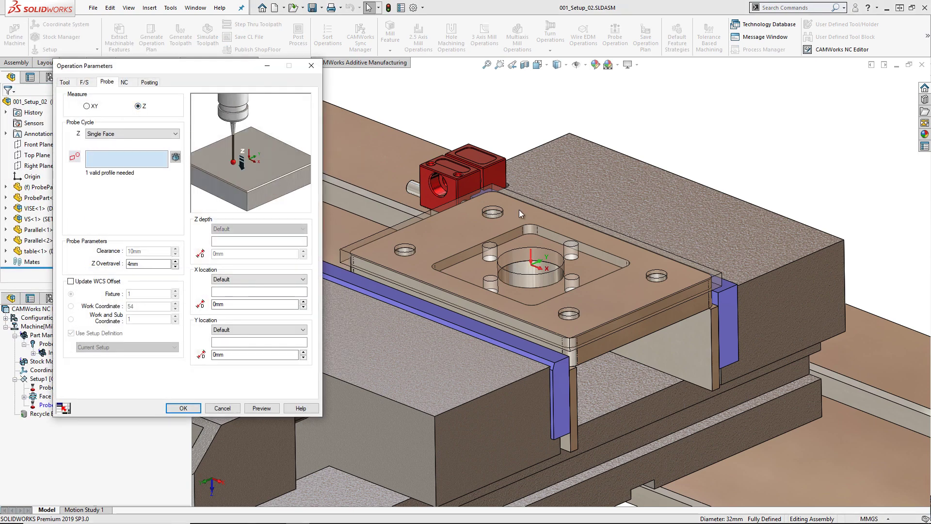
left_click(518, 209)
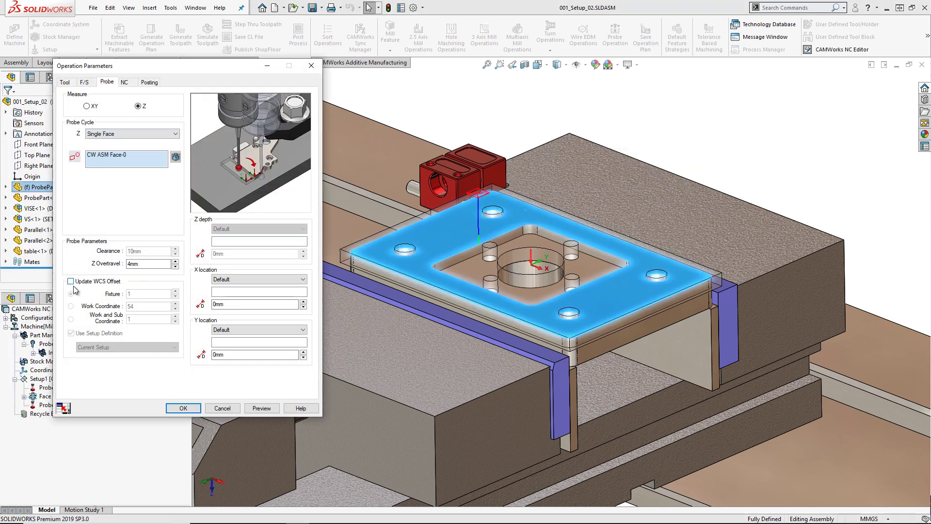
left_click(183, 408)
Generate the toolpaths for Rough Mill1, Contour Mill1 and Contour Mill2
right_click(71, 210)
left_click(126, 221)
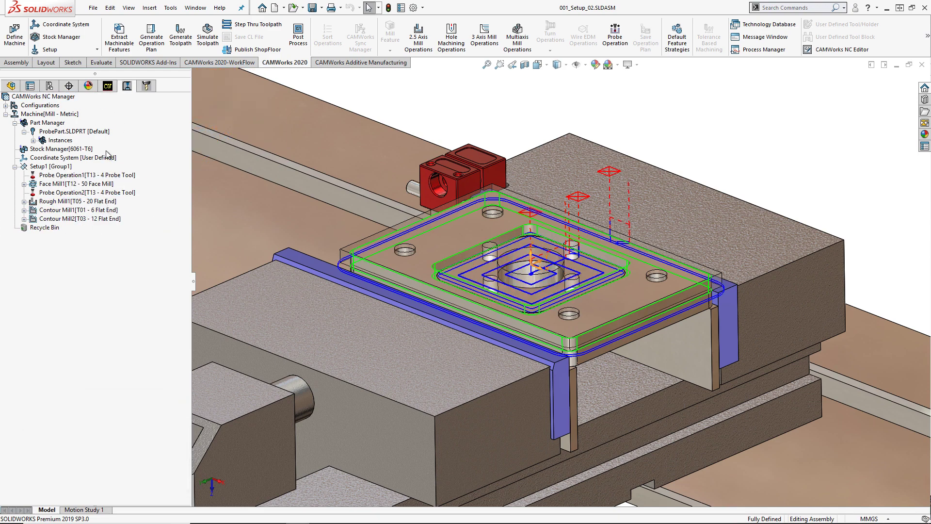
Step through the Setup1 toolpaths, playing from the first probing operation toward the end
right_click(52, 167)
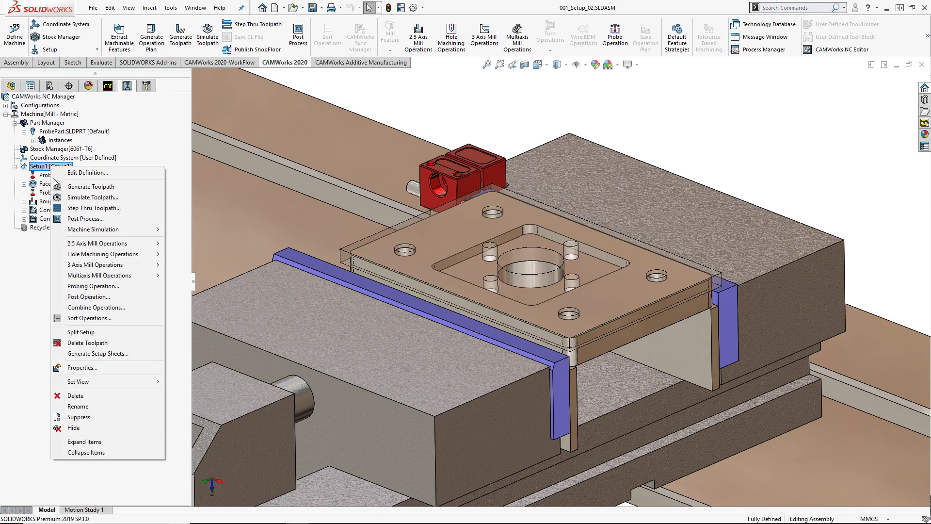
left_click(92, 208)
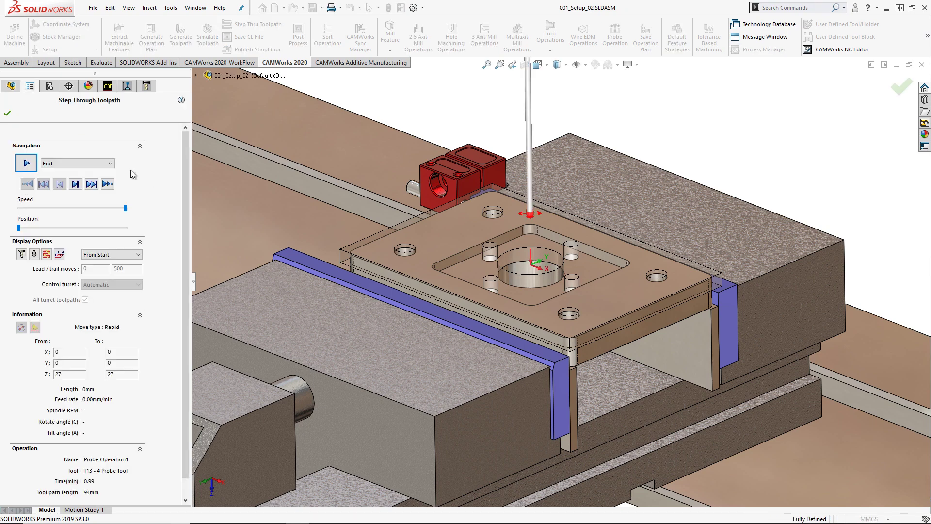
left_click(27, 164)
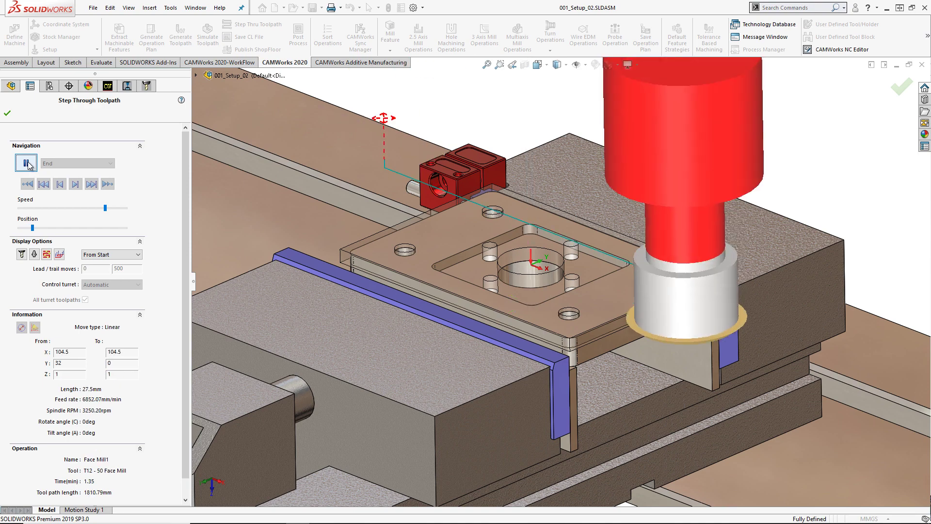